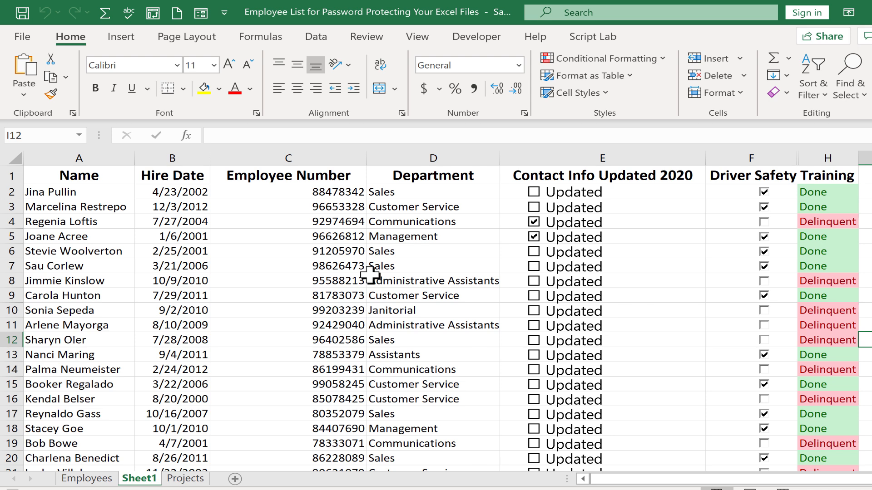
# Select cells C4 and D8 in the employee list, then bring up the Review tab
pyautogui.click(288, 223)
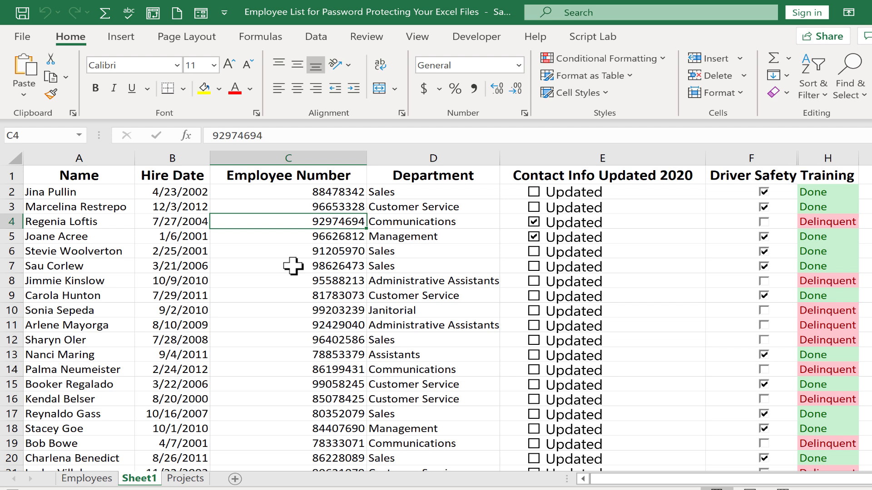
pyautogui.click(434, 283)
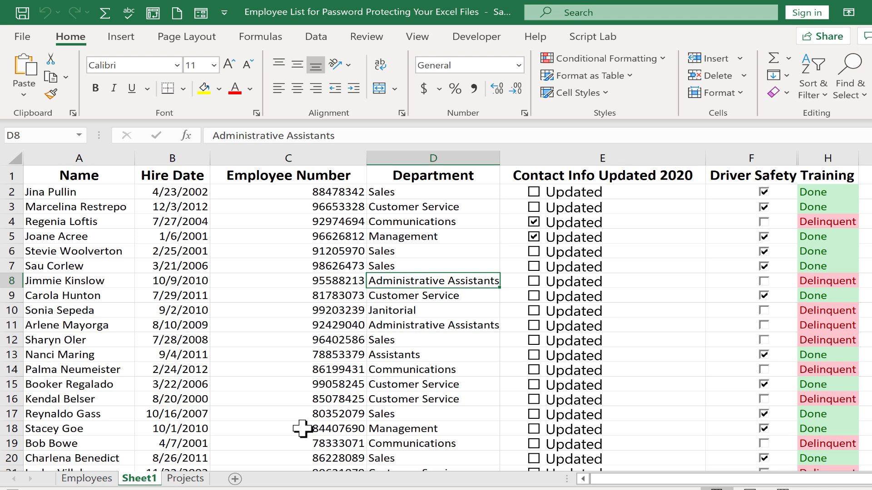
pyautogui.click(380, 37)
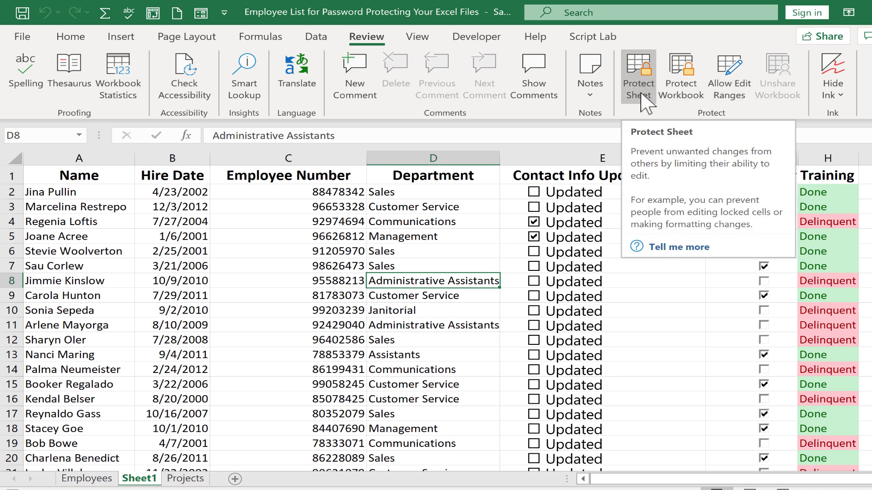
# Protect Sheet1 with a blank password, then try editing cell C4 to trigger the protected-sheet warning
pyautogui.click(691, 84)
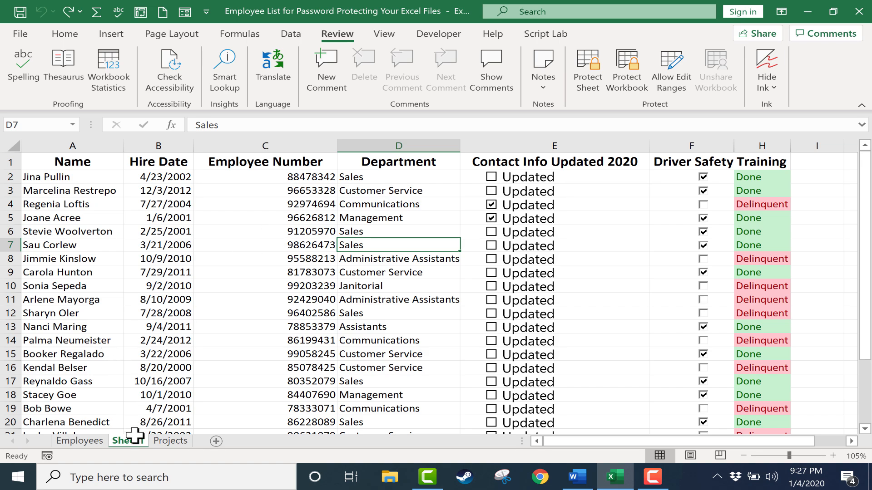
pyautogui.click(299, 232)
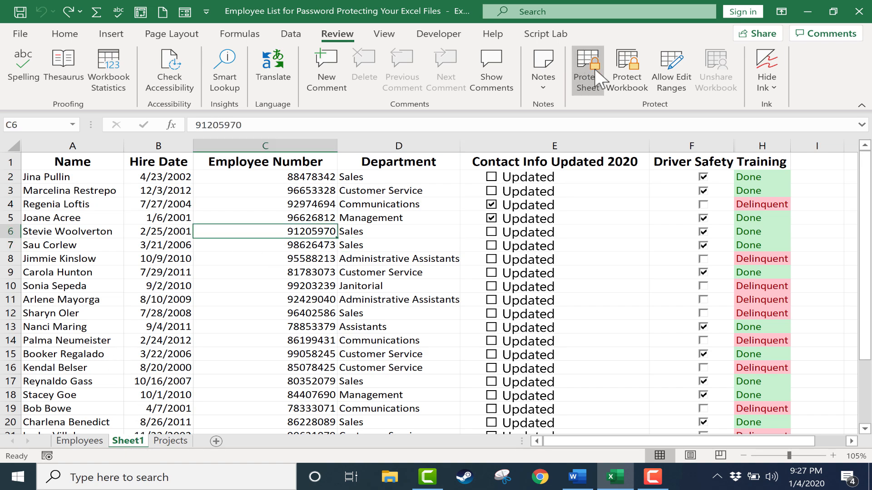
pyautogui.click(593, 70)
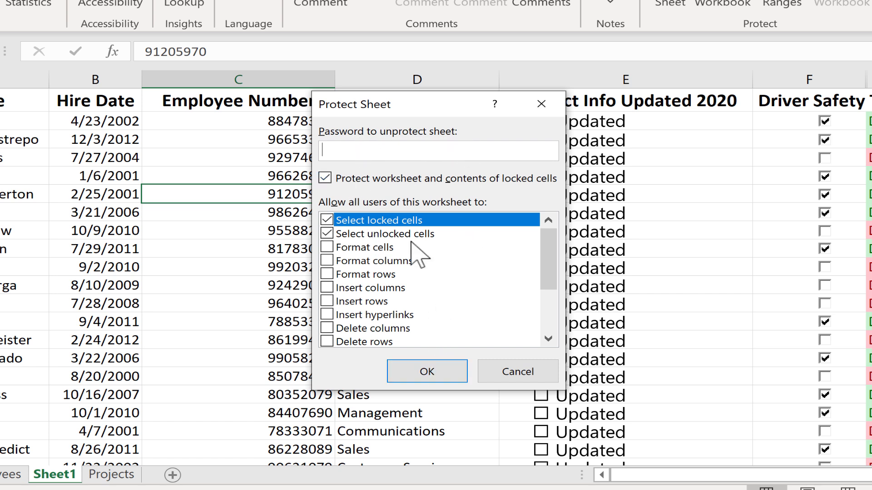
pyautogui.click(441, 375)
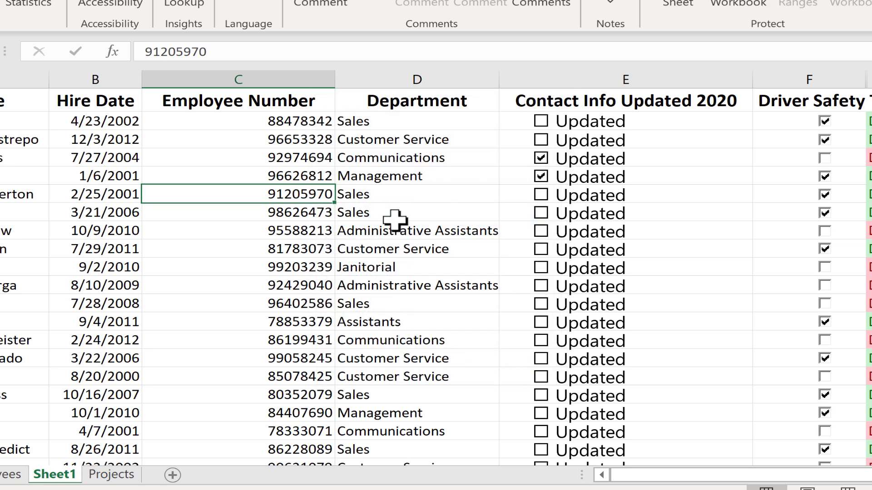
pyautogui.click(311, 156)
pyautogui.doubleClick(311, 156)
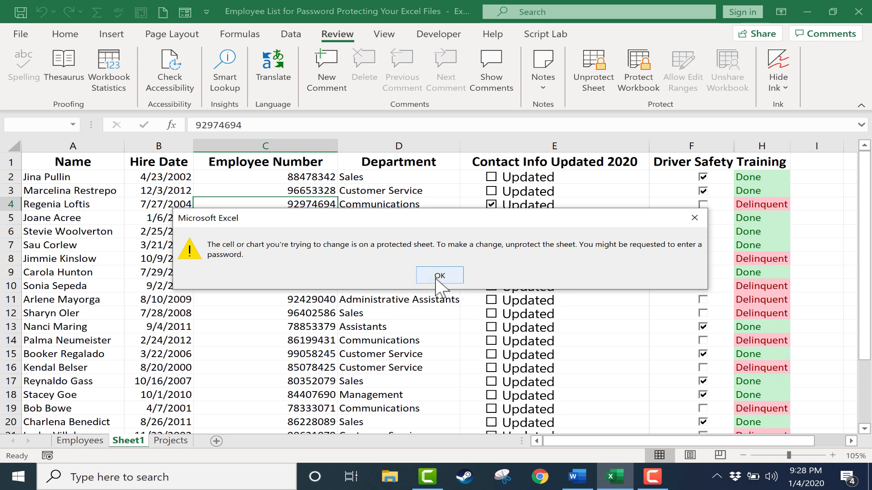
# Unprotect Sheet1 and test-type 'asdfasf' into C4, cancelling so it keeps 92974694
pyautogui.click(439, 275)
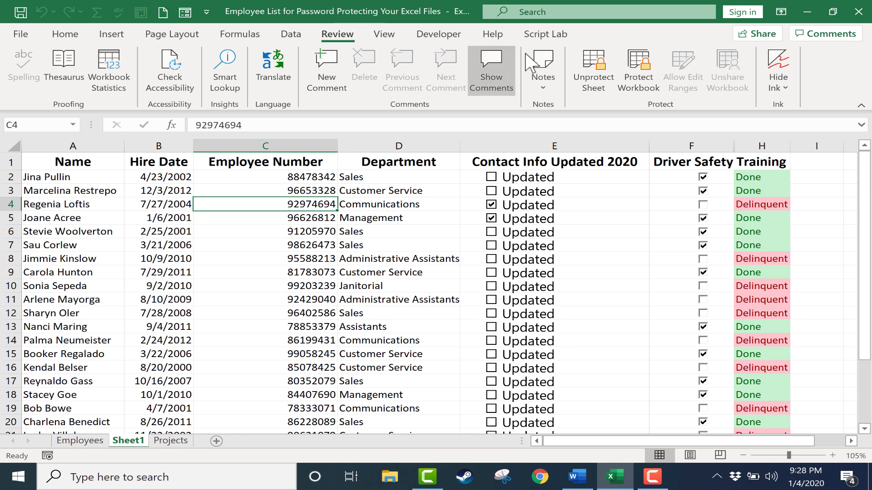
pyautogui.click(599, 70)
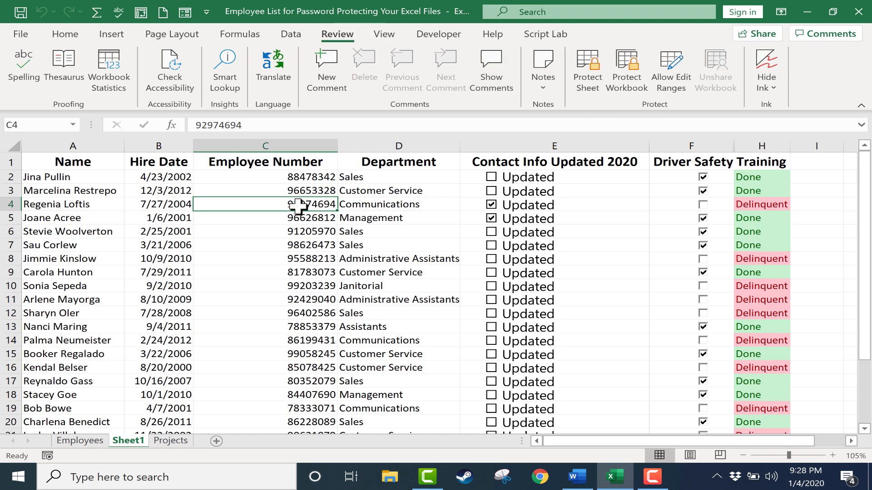
pyautogui.write('asdfasf')
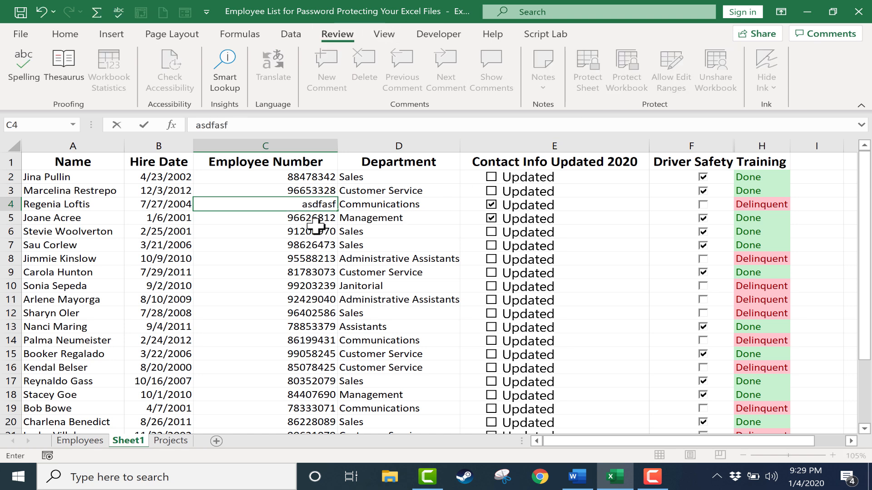
pyautogui.press('Escape')
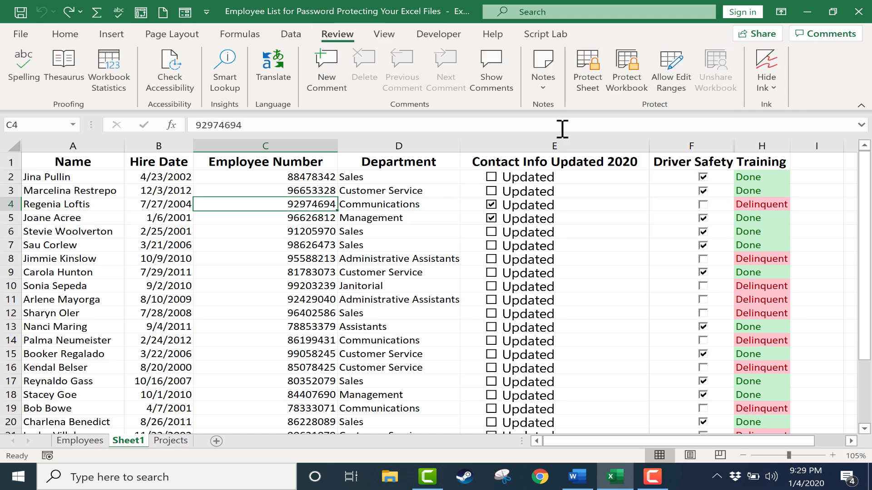
# Protect Sheet1 again, entering an unprotect password and confirming it
pyautogui.click(590, 80)
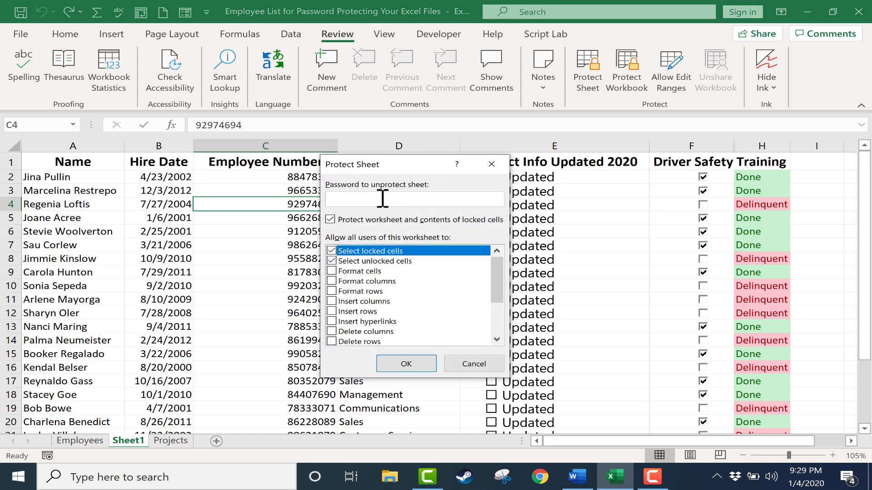
pyautogui.write('•••••')
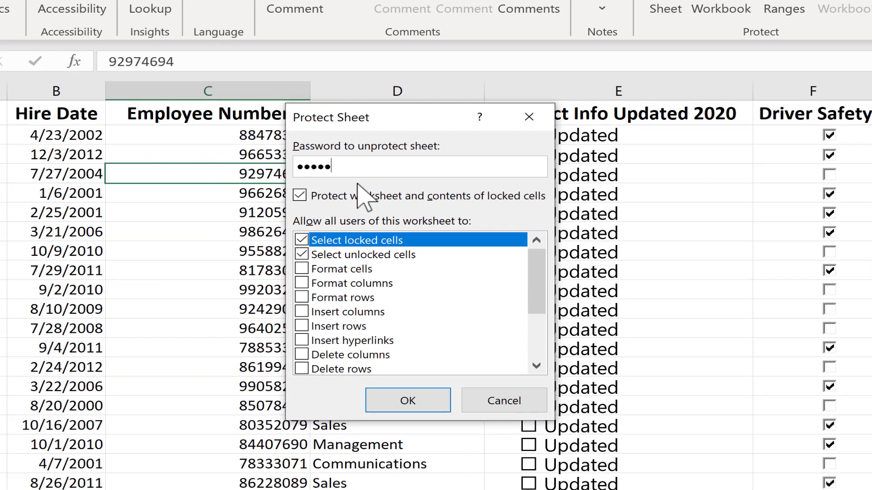
pyautogui.click(424, 400)
pyautogui.write('•')
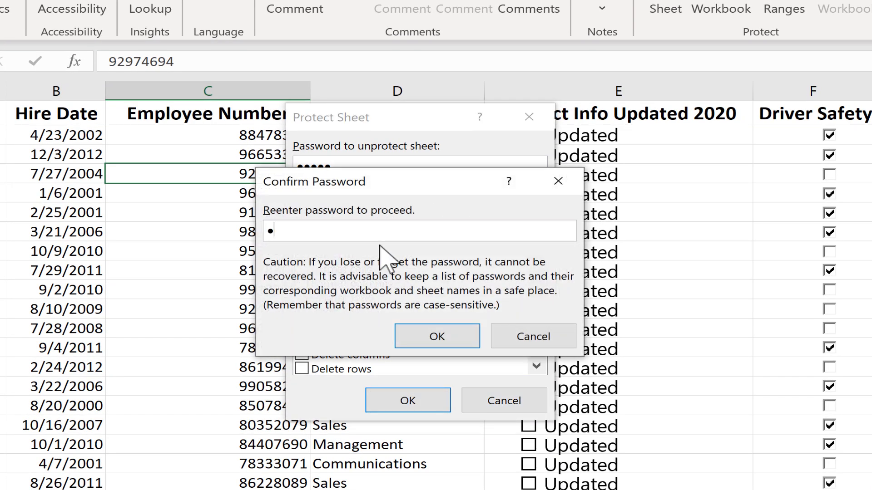
pyautogui.write('••••')
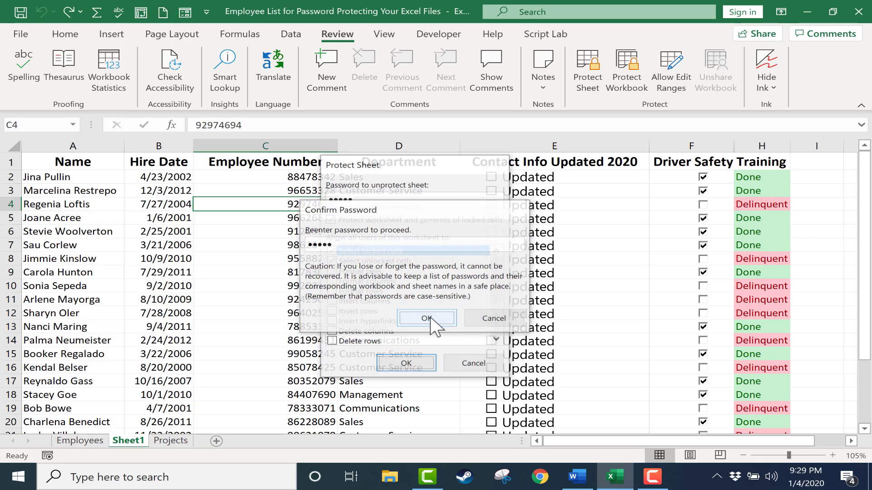
pyautogui.click(442, 336)
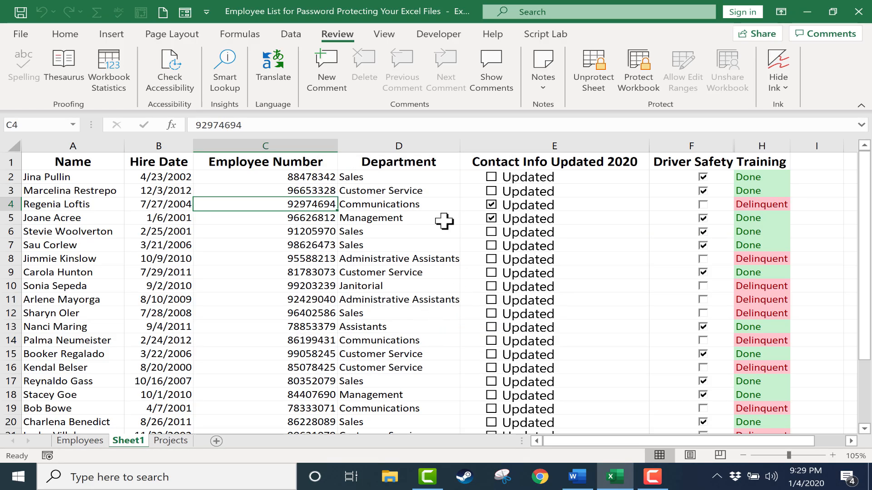
# Try editing D7 and deleting C6 on the protected sheet, dismissing each warning
pyautogui.doubleClick(376, 243)
pyautogui.click(439, 276)
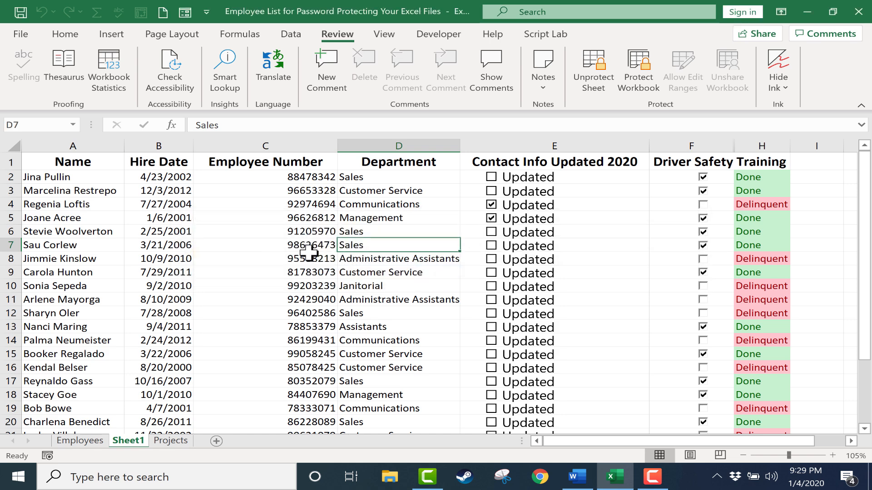
pyautogui.click(301, 236)
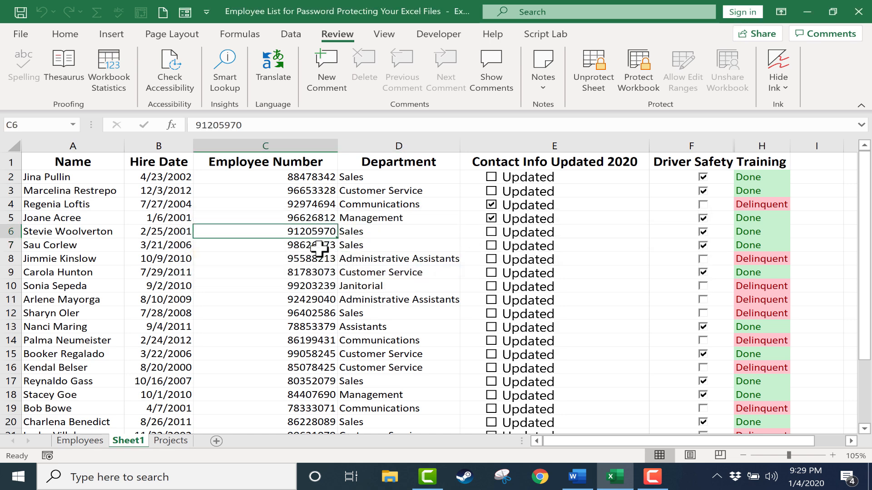
pyautogui.press('Delete')
pyautogui.click(446, 276)
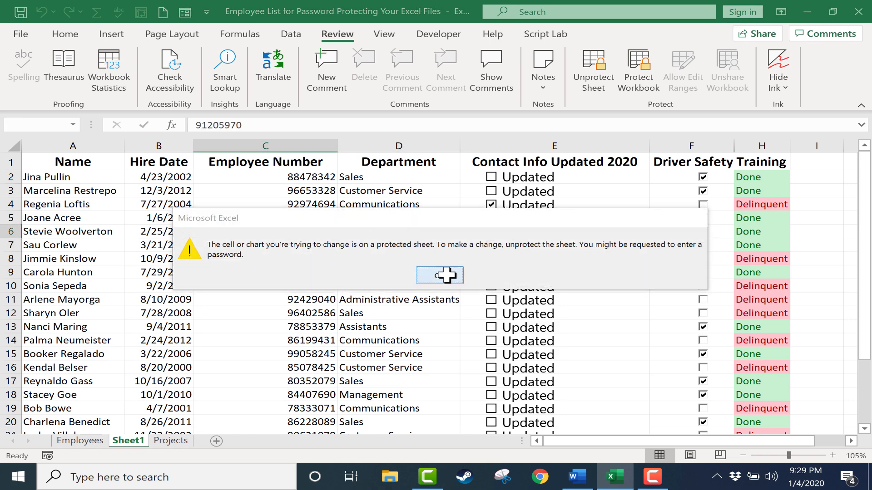
# Unprotect Sheet1 by entering its password
pyautogui.click(599, 77)
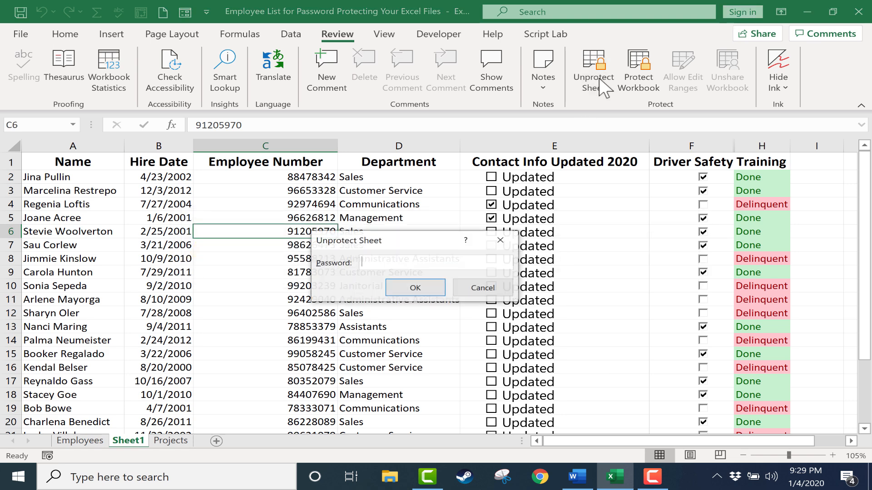
pyautogui.write('•••••')
pyautogui.press('Return')
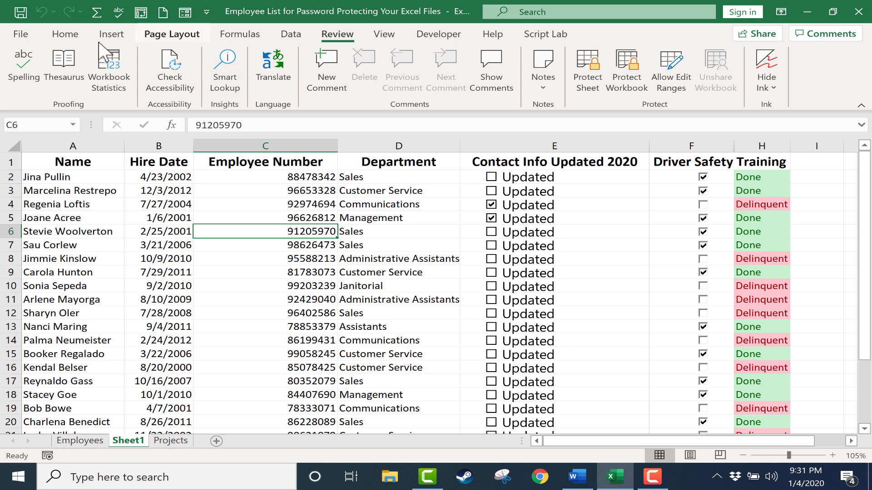
# Encrypt the workbook via File > Info > Protect Workbook, entering and confirming the opening password
pyautogui.click(19, 34)
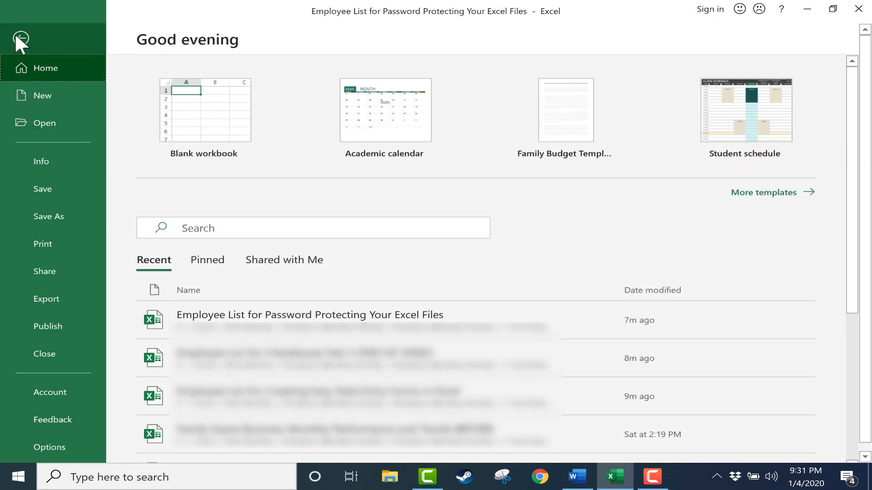
pyautogui.click(51, 160)
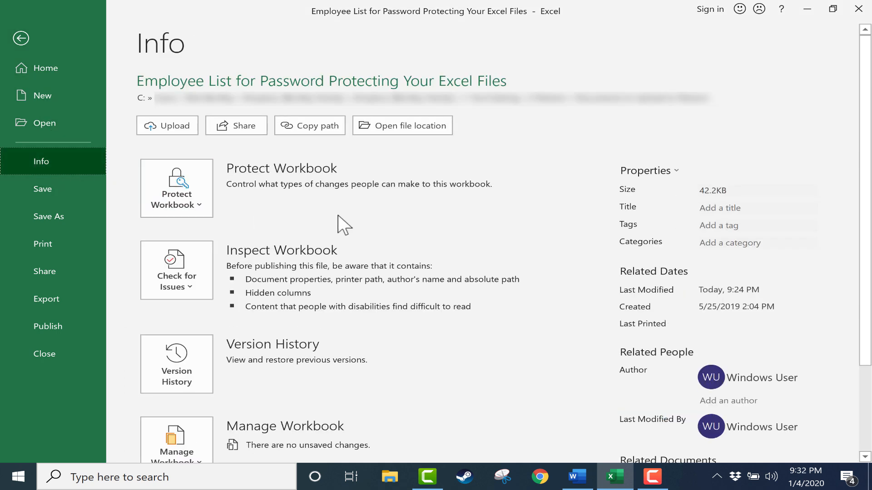
pyautogui.click(179, 196)
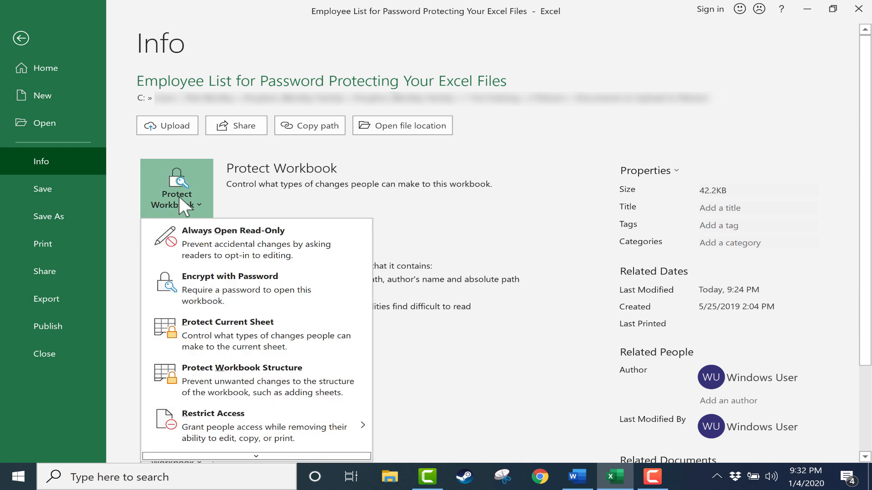
pyautogui.click(210, 294)
pyautogui.write('12345')
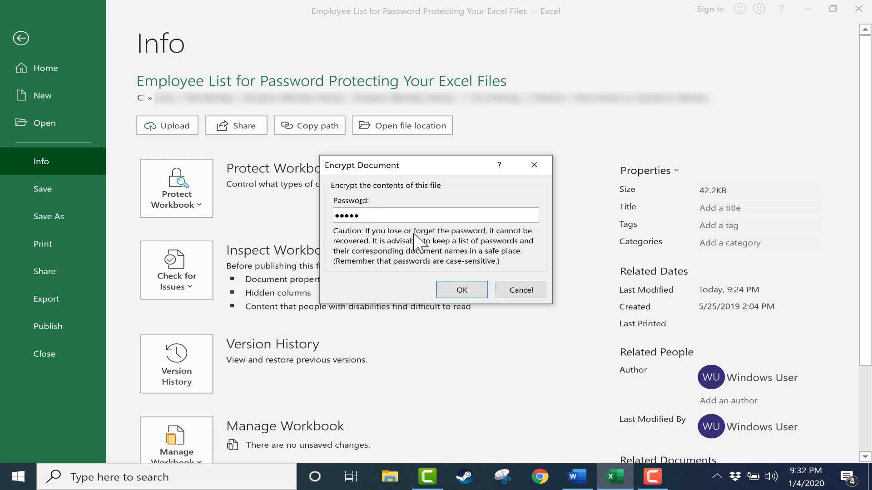
pyautogui.click(470, 288)
pyautogui.write('12345')
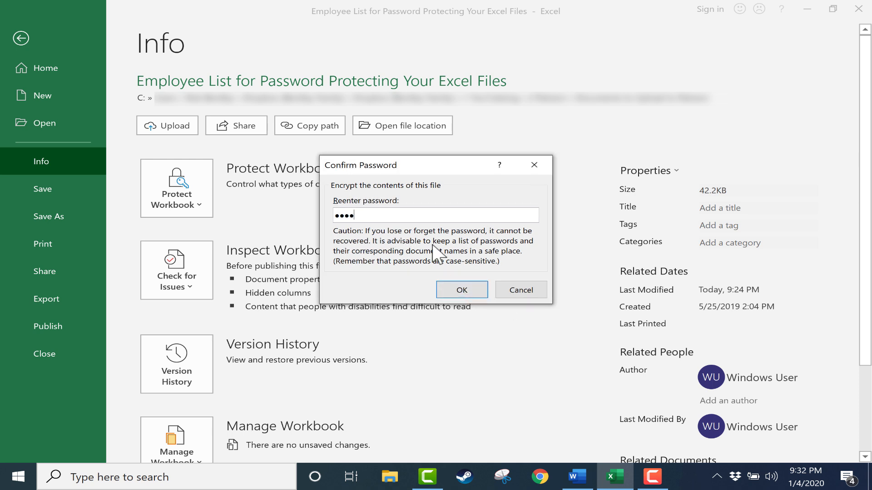
pyautogui.click(468, 292)
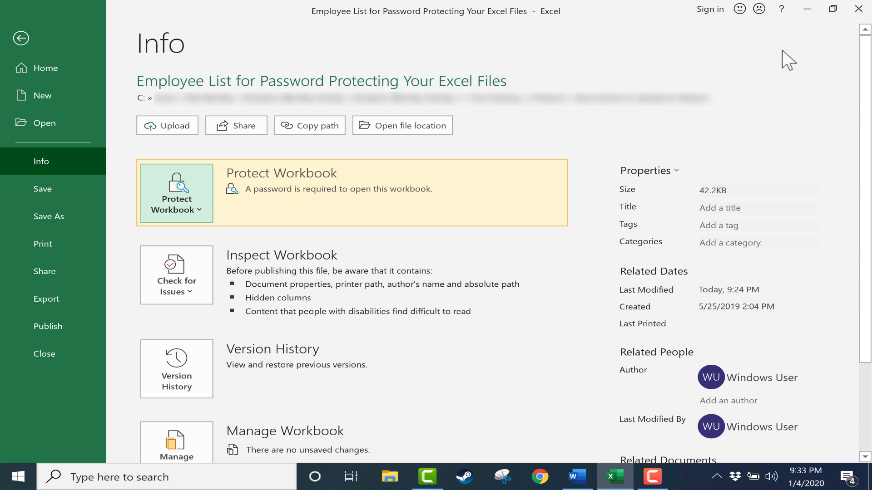
# Close Excel, saving the encrypted employee list workbook
pyautogui.click(858, 8)
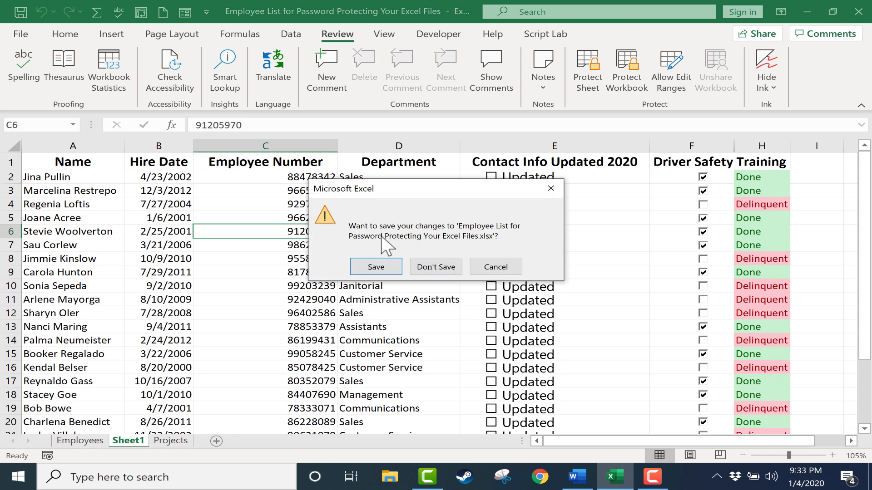
pyautogui.click(371, 269)
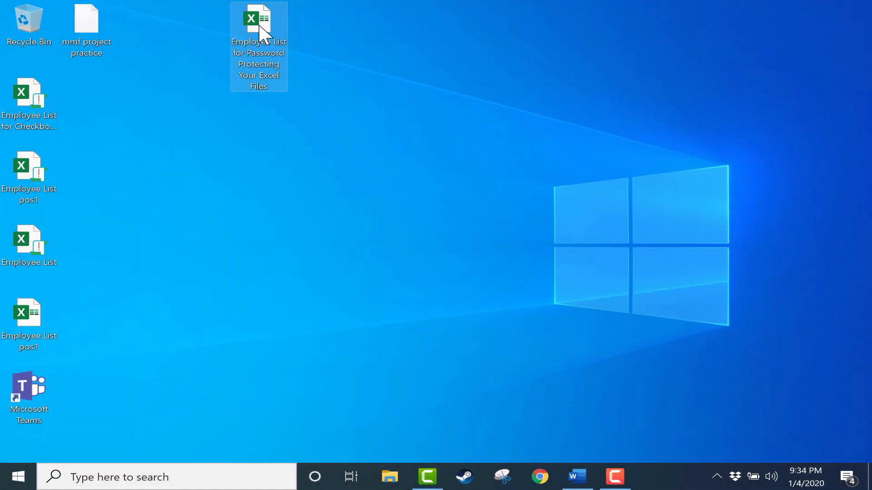
# Open the Employee List file from the desktop with a wrong password, dismiss the error, close Excel
pyautogui.moveTo(259, 25); pyautogui.dragTo(213, 65)
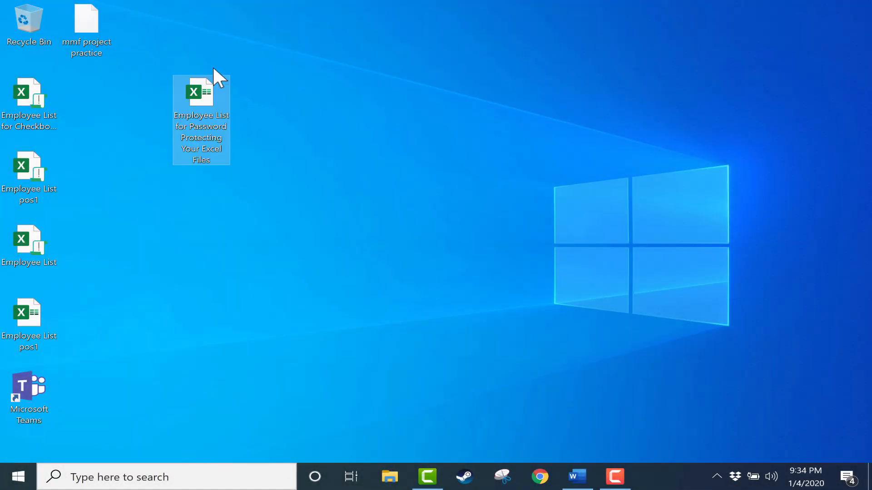
pyautogui.doubleClick(198, 91)
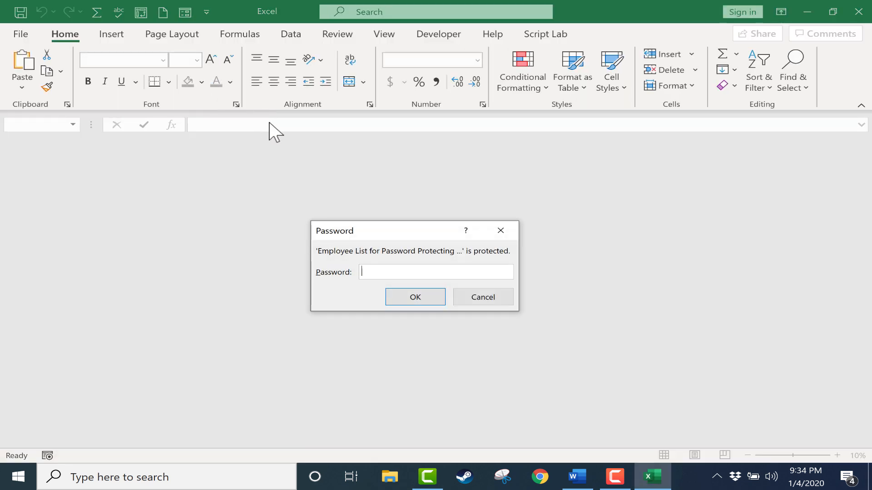
pyautogui.write('••••')
pyautogui.press('Return')
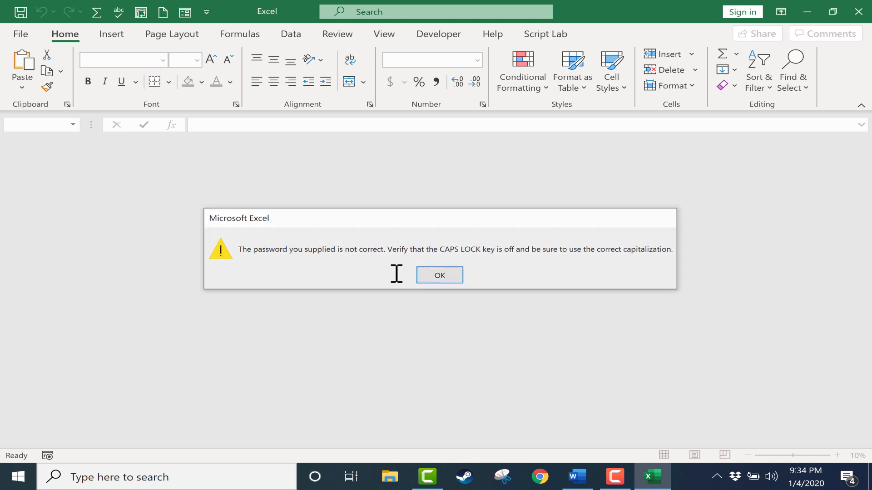
pyautogui.press('Return')
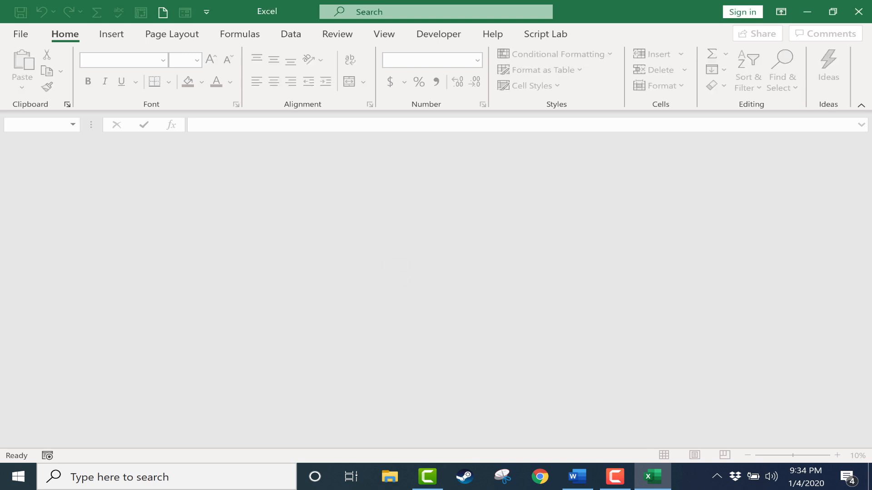
pyautogui.click(853, 14)
# Reopen the Employee List file and unlock it with the correct password
pyautogui.doubleClick(203, 100)
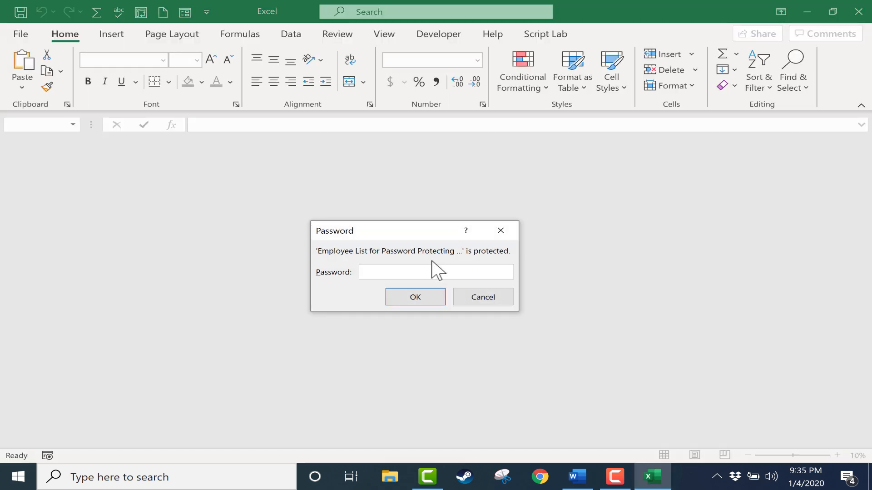
pyautogui.write('•••••')
pyautogui.press('Return')
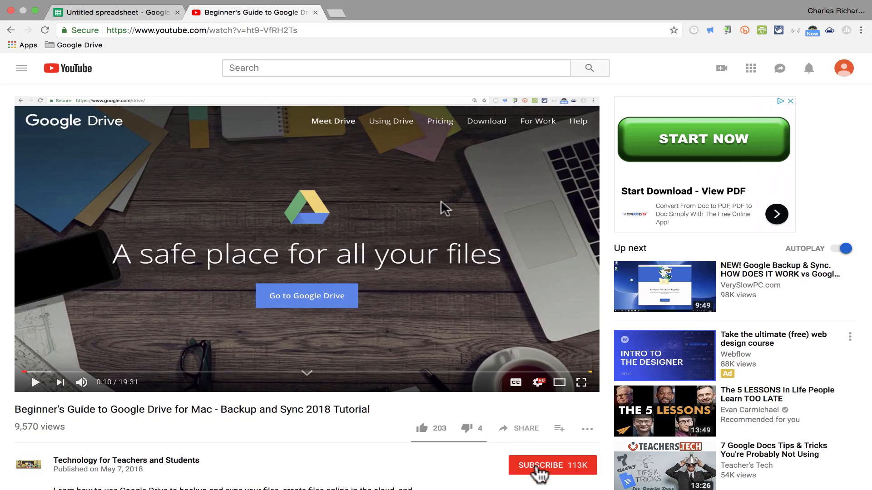
# Subscribe to the Technology for Teachers and Students channel from the video page
pyautogui.click(535, 467)
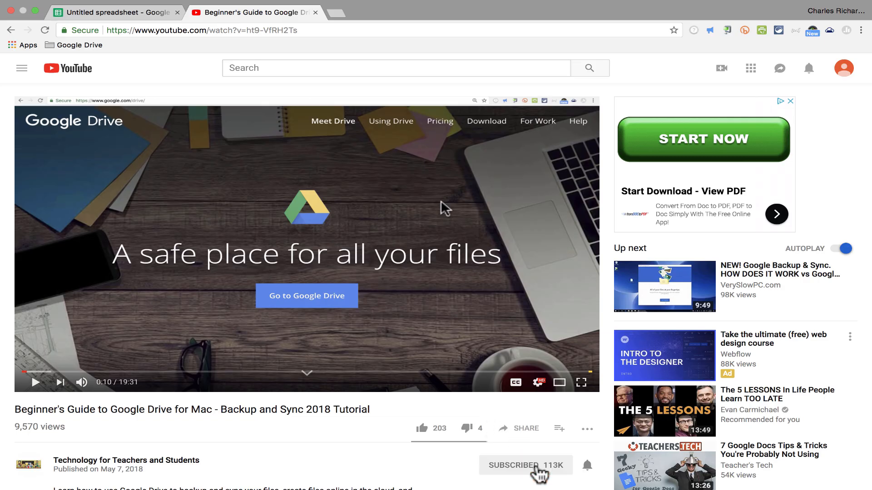
pyautogui.scroll(-4, 600, 473)
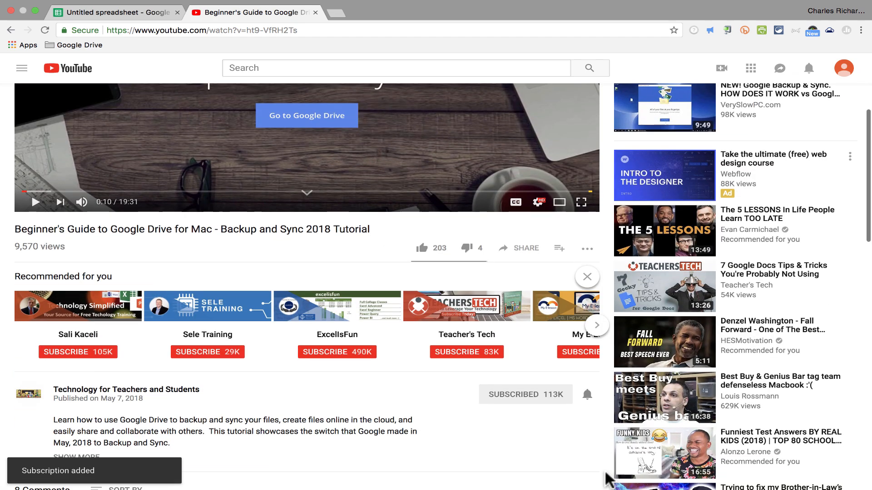